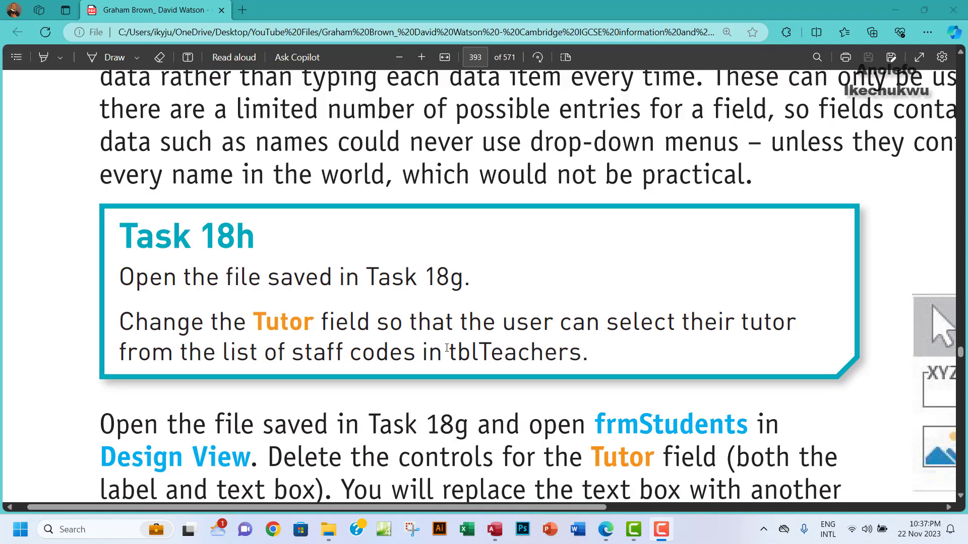
- Highlight the table name tblTeachers in the Task 18h PDF instructions, then switch to Access
drag(449, 355, 476, 355)
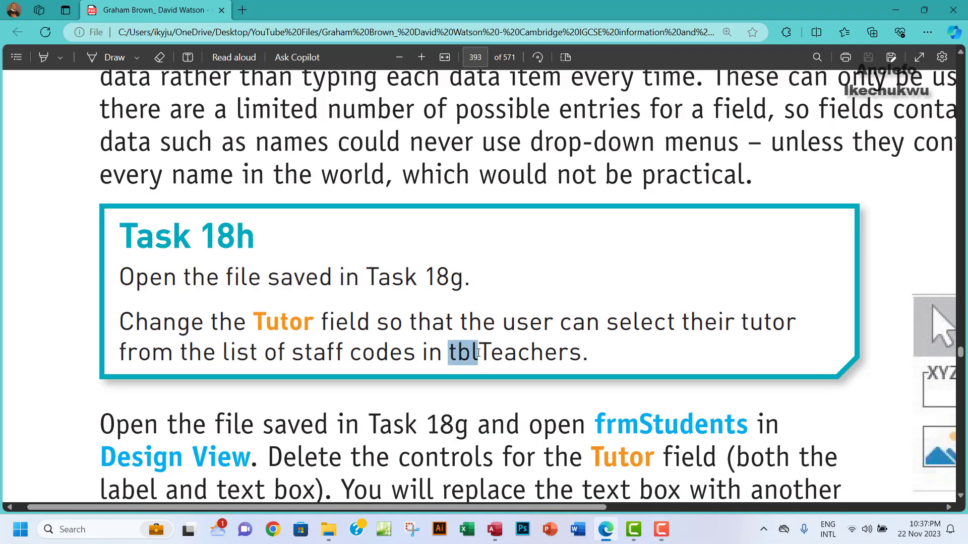
click(402, 349)
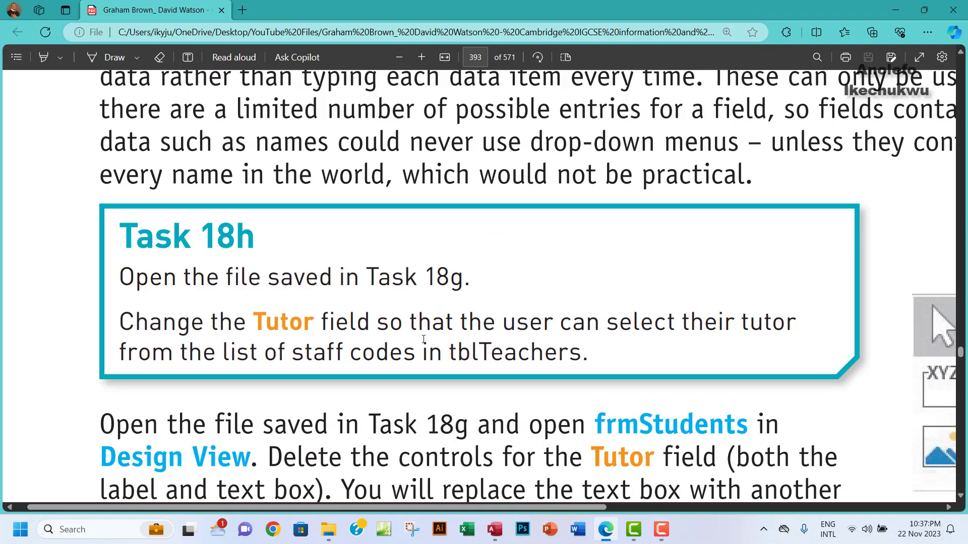
drag(449, 353, 573, 355)
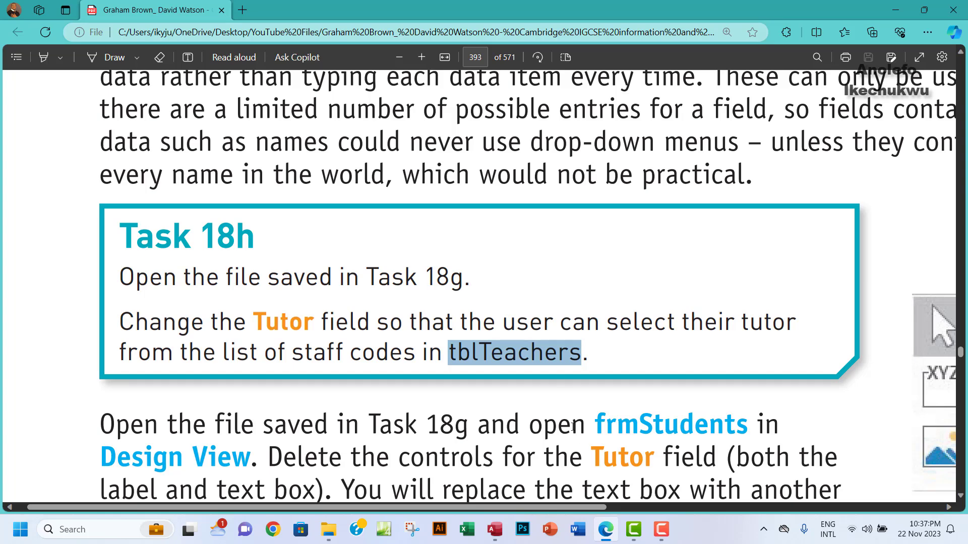
click(494, 529)
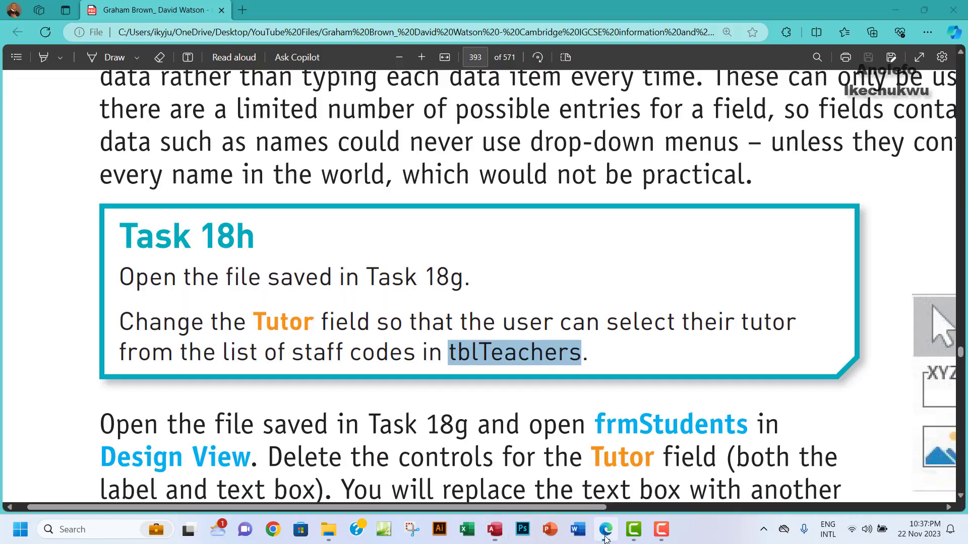
- Open the task18g_frmlStudents form in the Access database
click(606, 532)
click(606, 537)
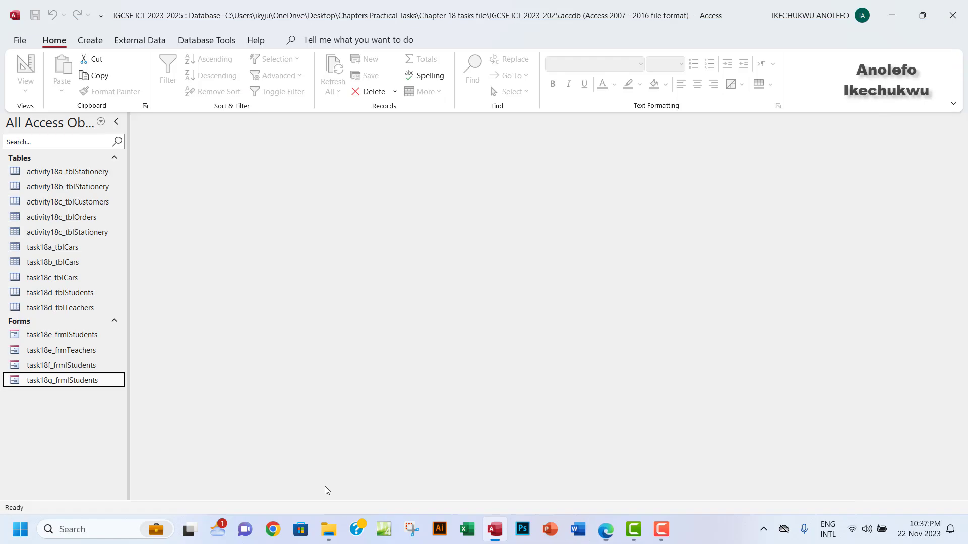
double_click(66, 382)
- Save the form as a new object named task18h_frmlStudents
click(17, 41)
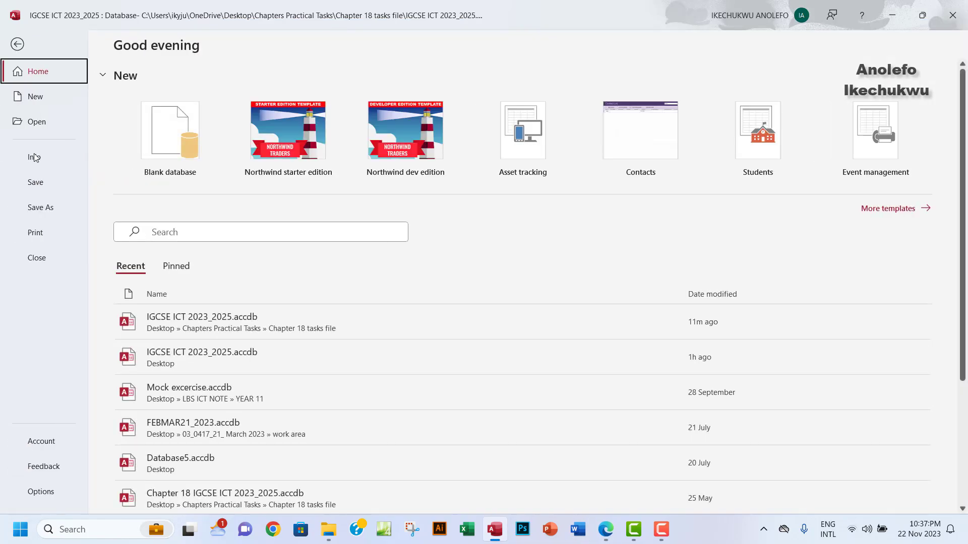
click(34, 205)
click(178, 144)
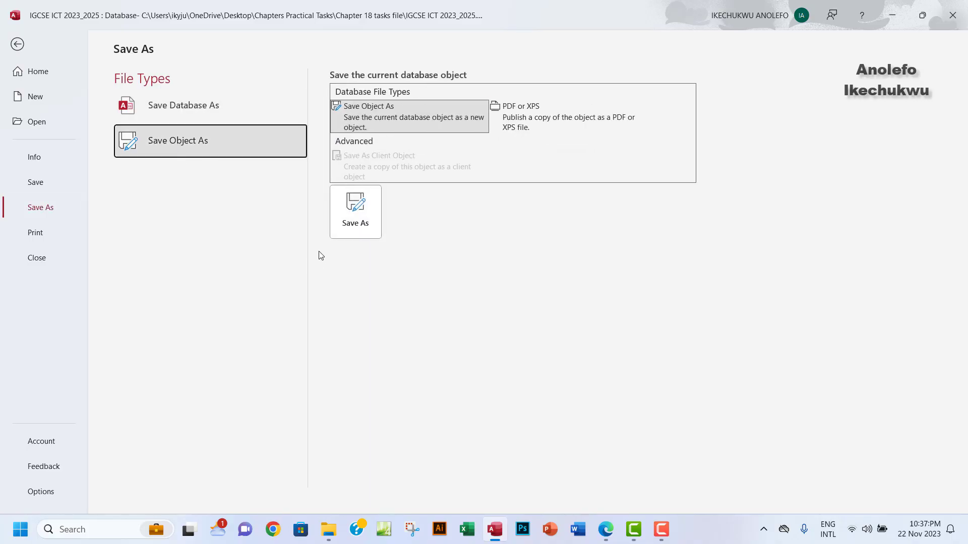
click(357, 224)
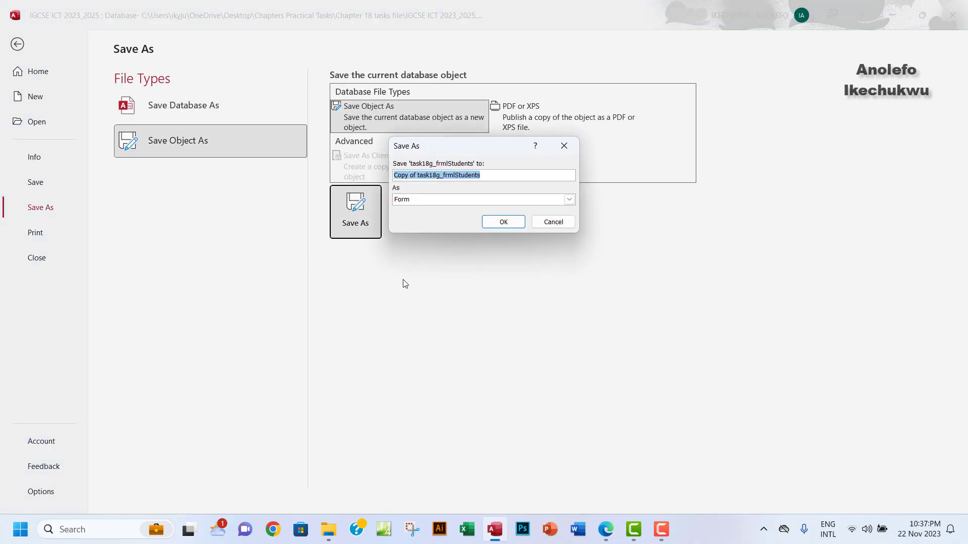
click(413, 176)
key(shift+Home)
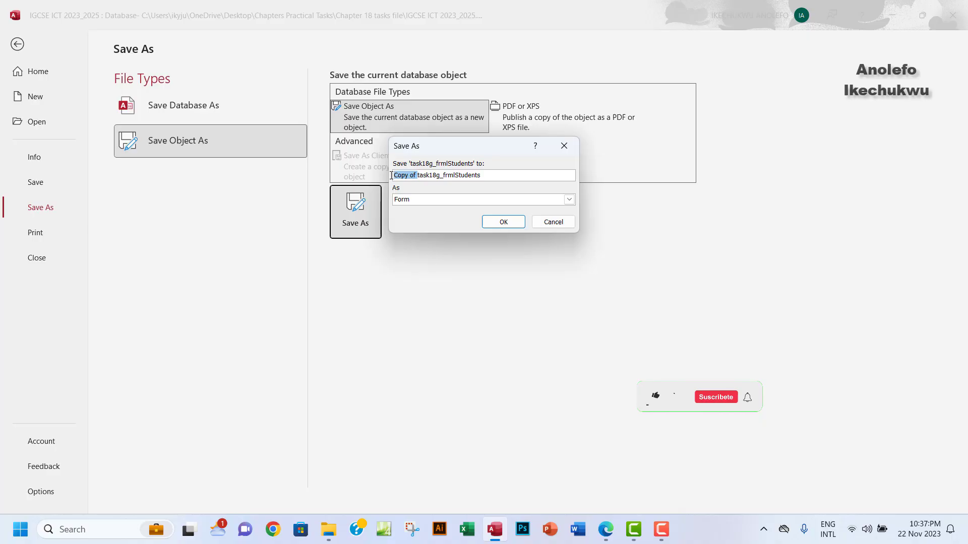
key(BackSpace)
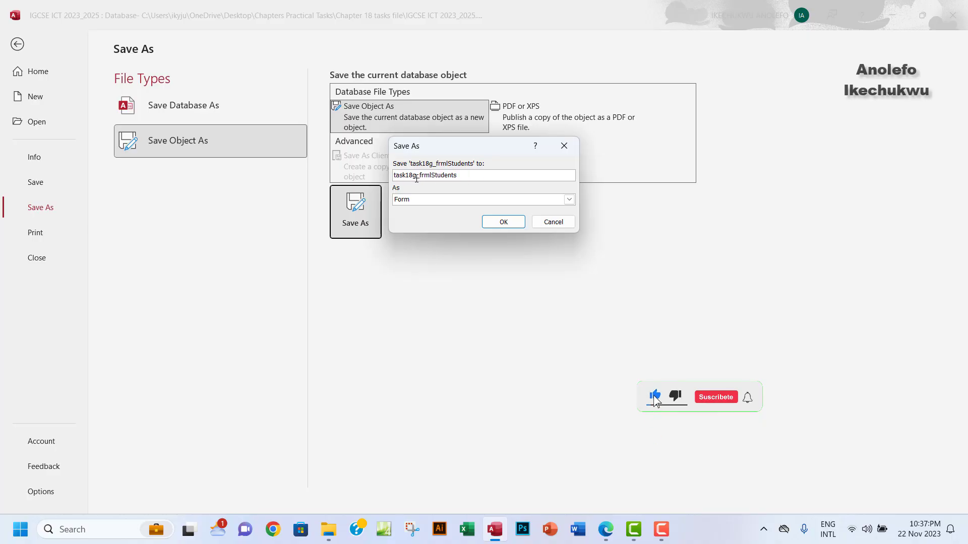
key(BackSpace)
text(h)
click(493, 222)
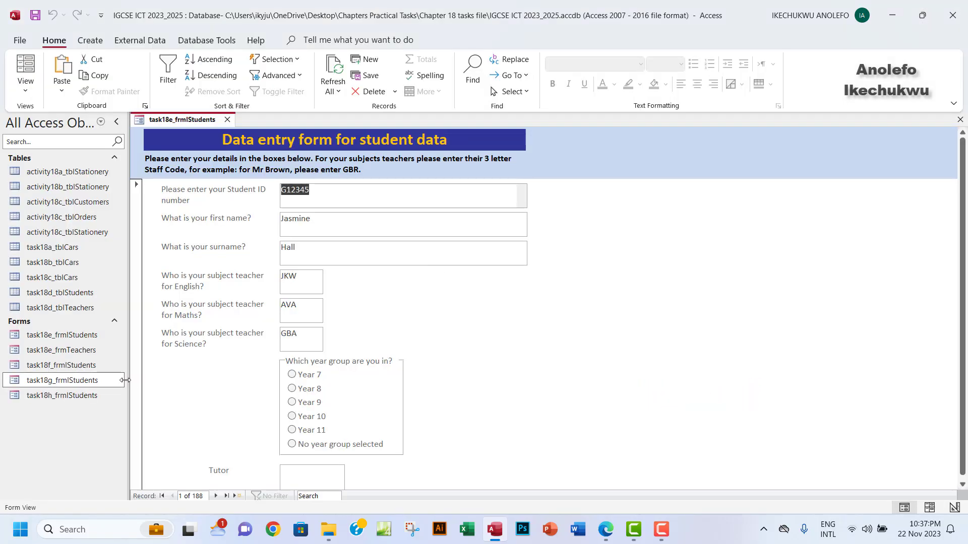
- Close task18g, open task18h_frmlStudents, and review the SCode staff codes in task18d_tblTeachers
click(959, 119)
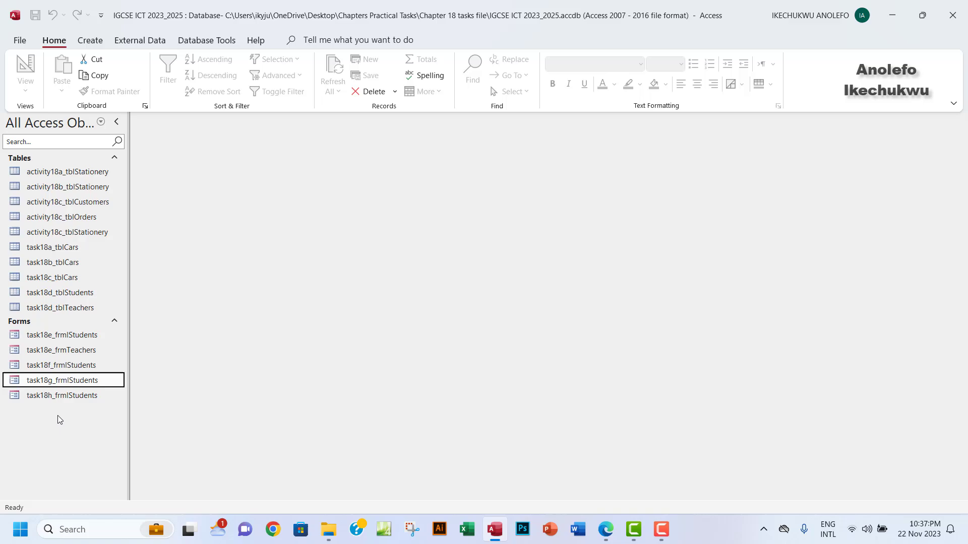
double_click(59, 396)
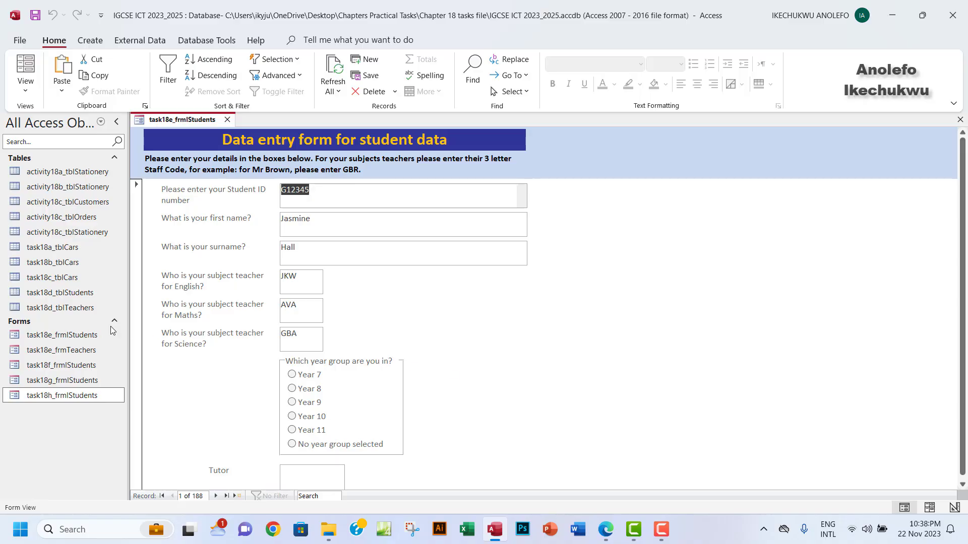
double_click(71, 308)
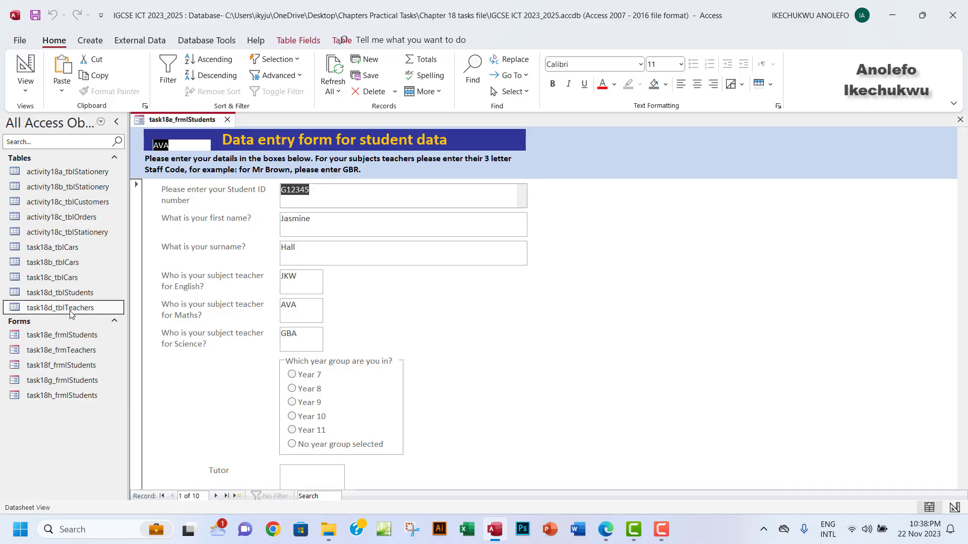
click(183, 133)
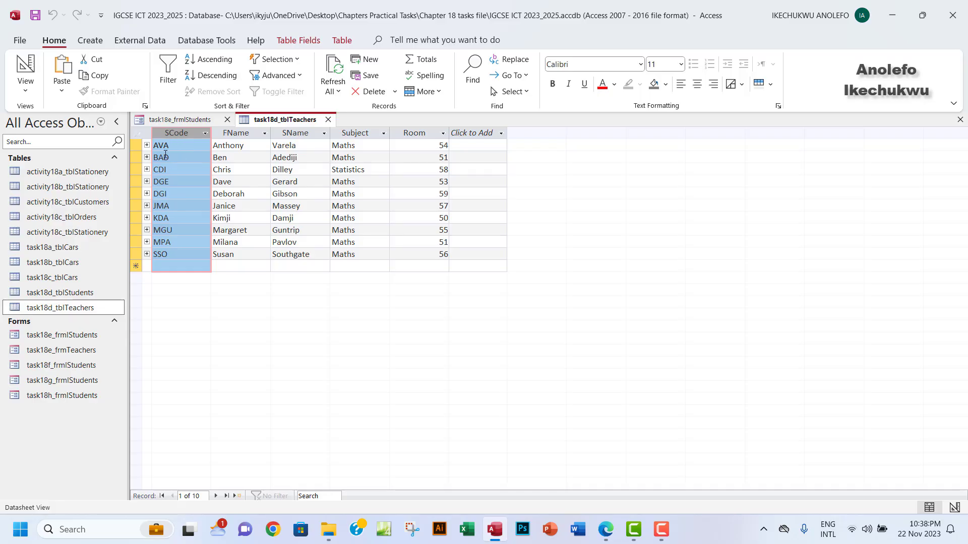
click(960, 120)
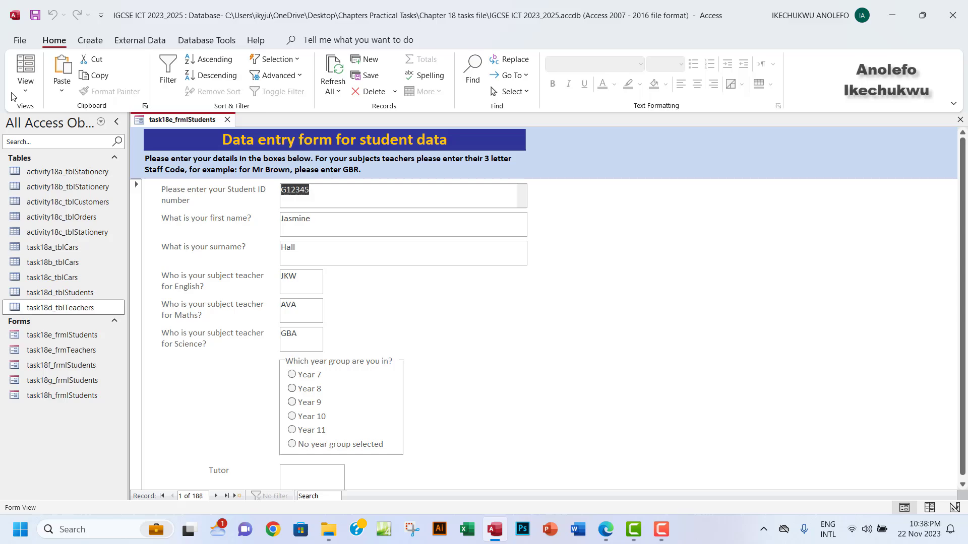
- Switch the student form to Design View
click(26, 87)
click(53, 165)
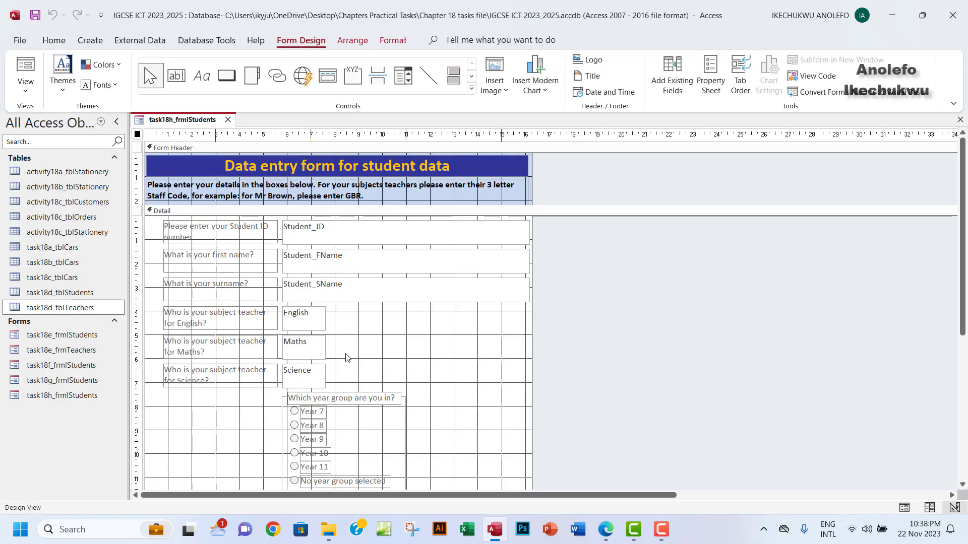
scroll(346, 357, down, 3)
- Delete the Tutor label and text box and drag the Form Footer down to enlarge the detail area
drag(392, 376, 208, 375)
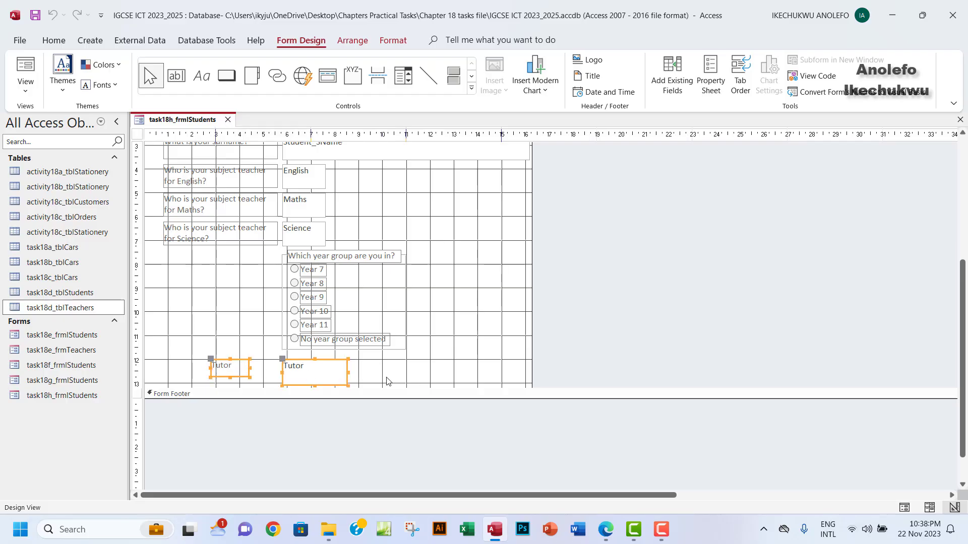
key(Delete)
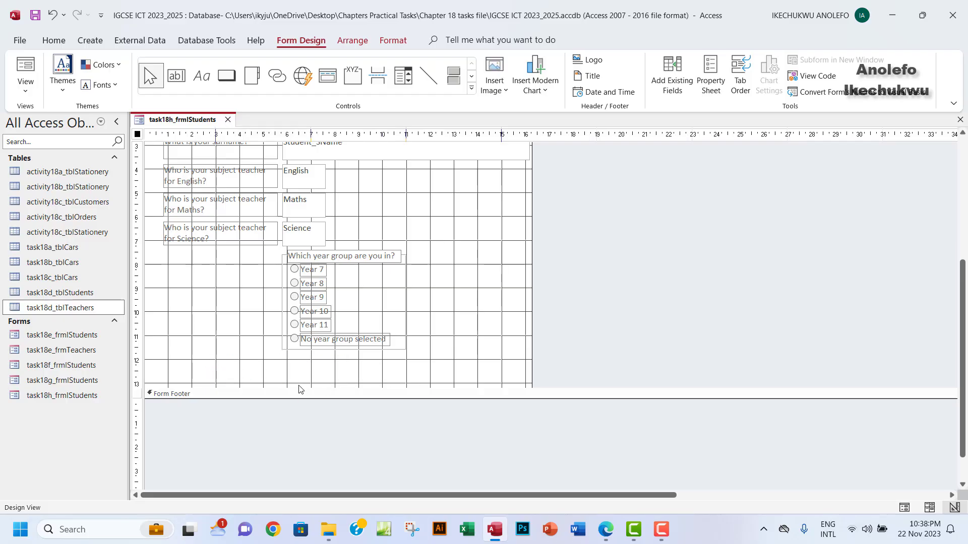
drag(297, 387, 297, 428)
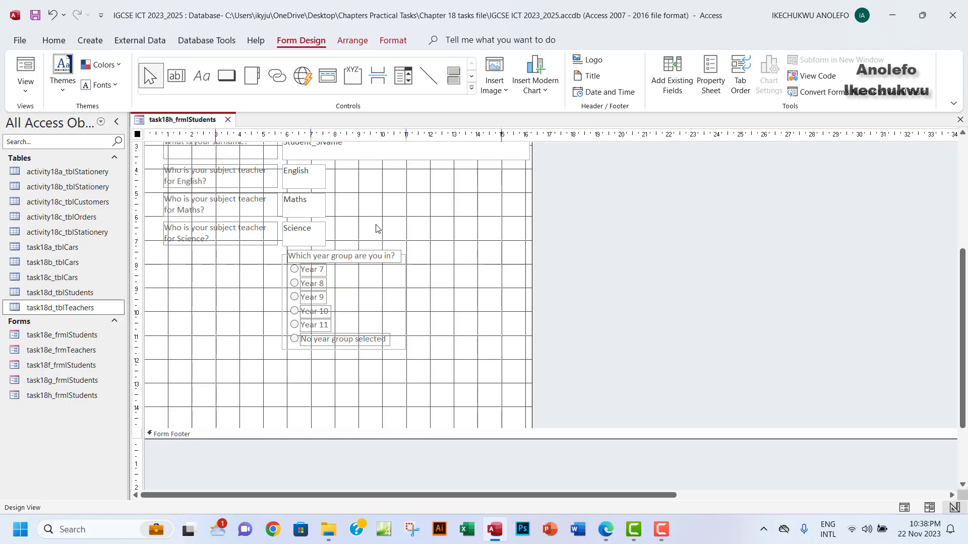
click(472, 88)
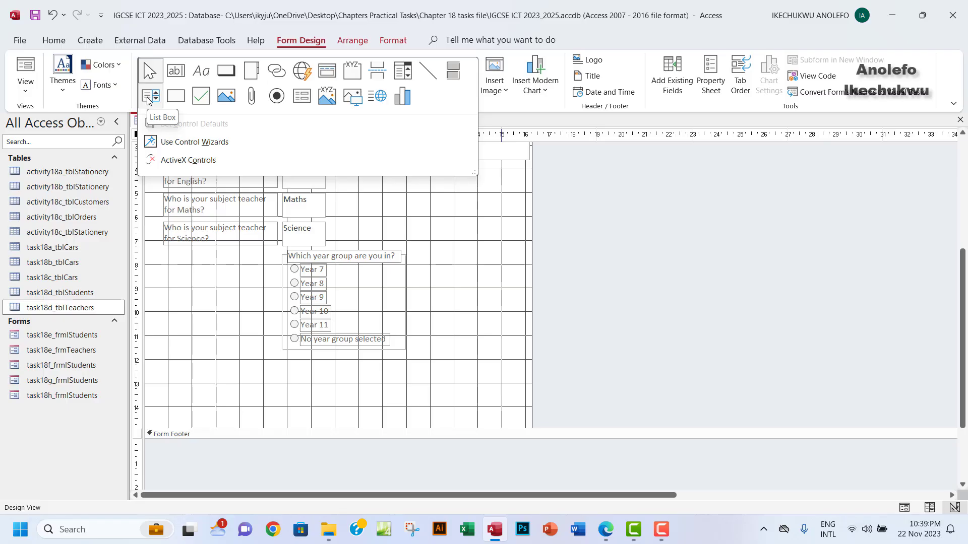
- Draw a list box where the Tutor box was, using task18d_tblTeachers as its source
click(147, 97)
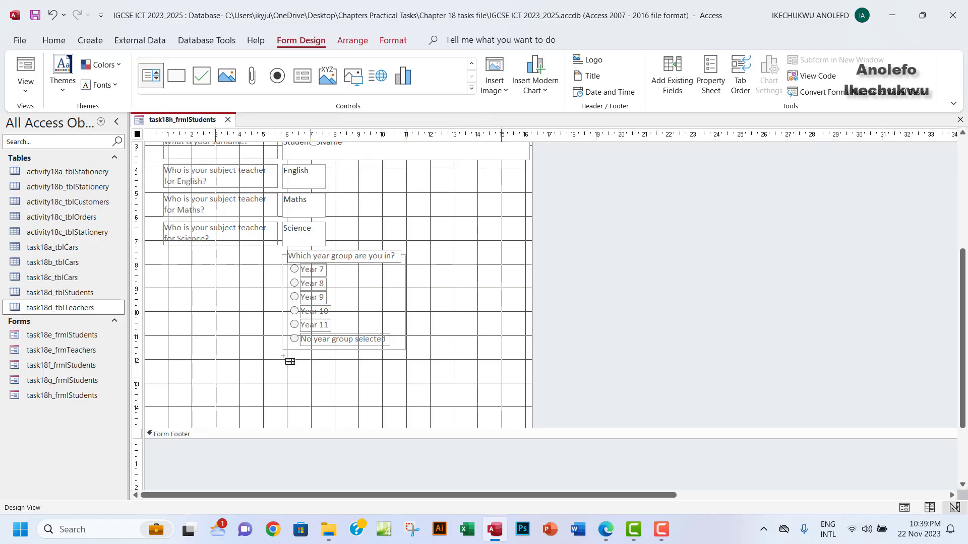
drag(282, 358, 330, 422)
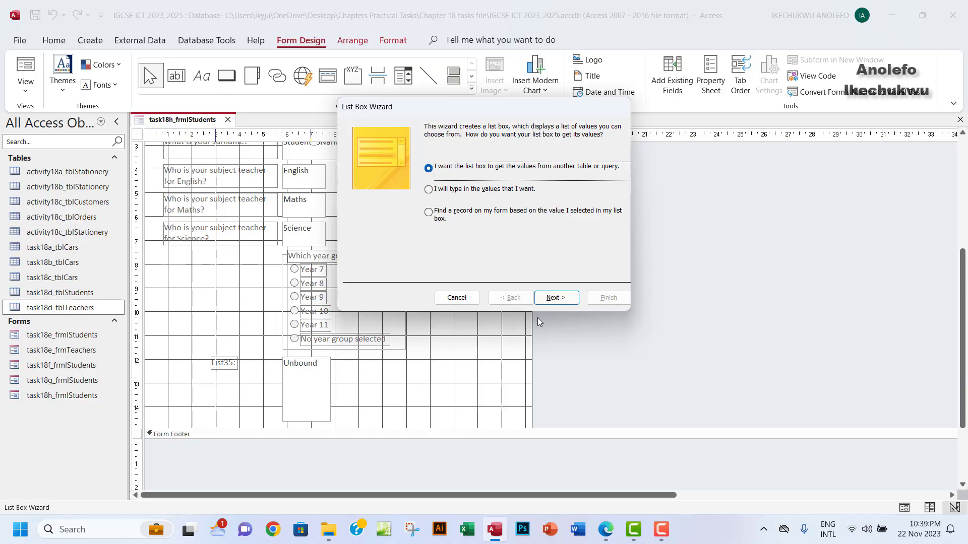
click(546, 301)
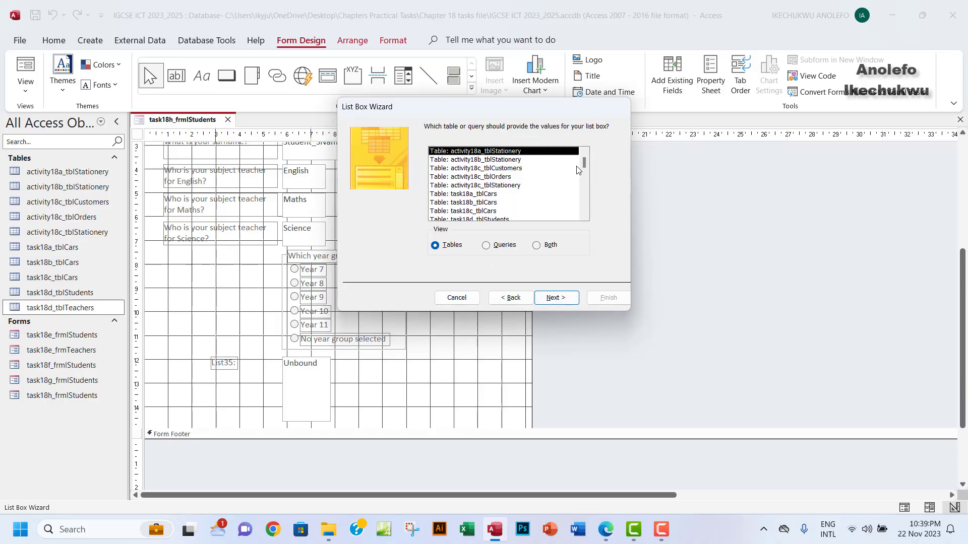
drag(583, 170, 583, 214)
click(476, 212)
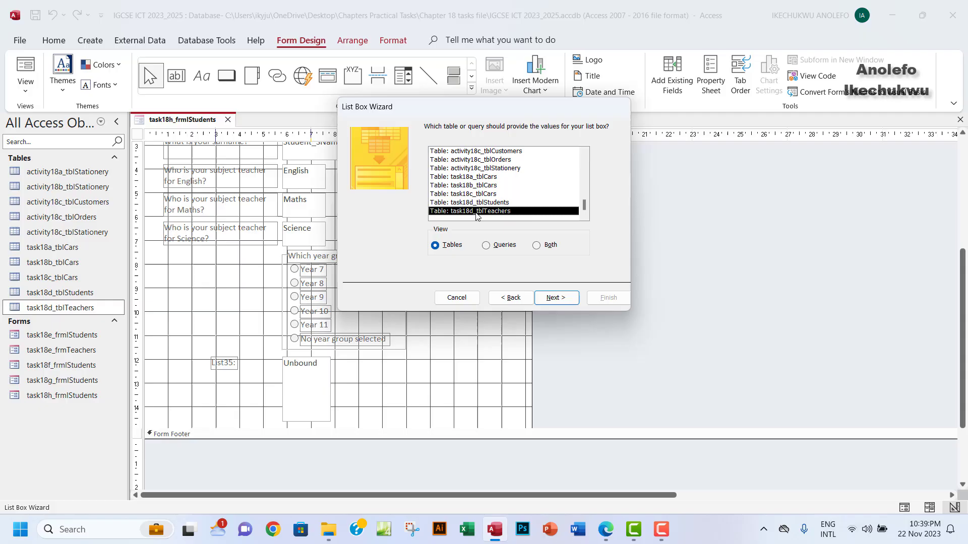
- Add the SCode field to the list and sort it by SCode ascending
click(553, 298)
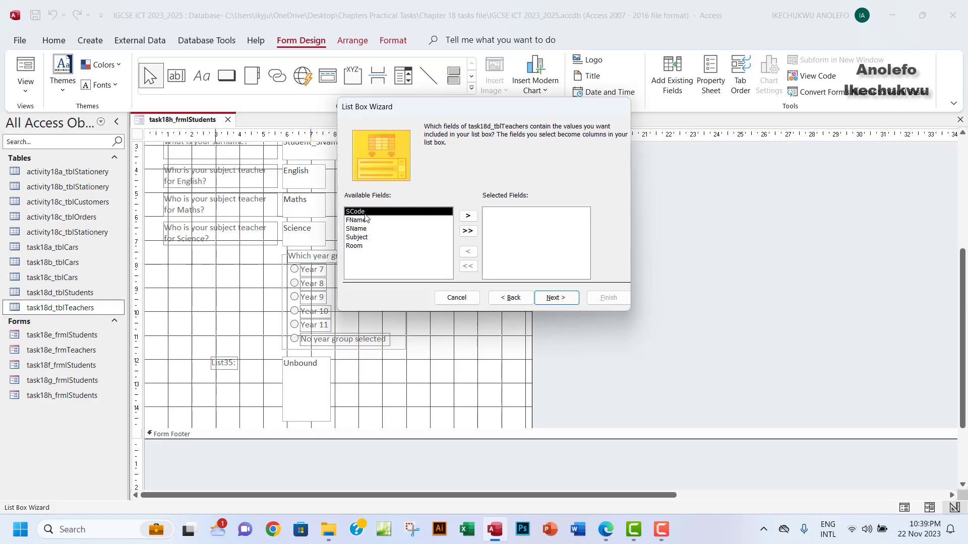
click(468, 216)
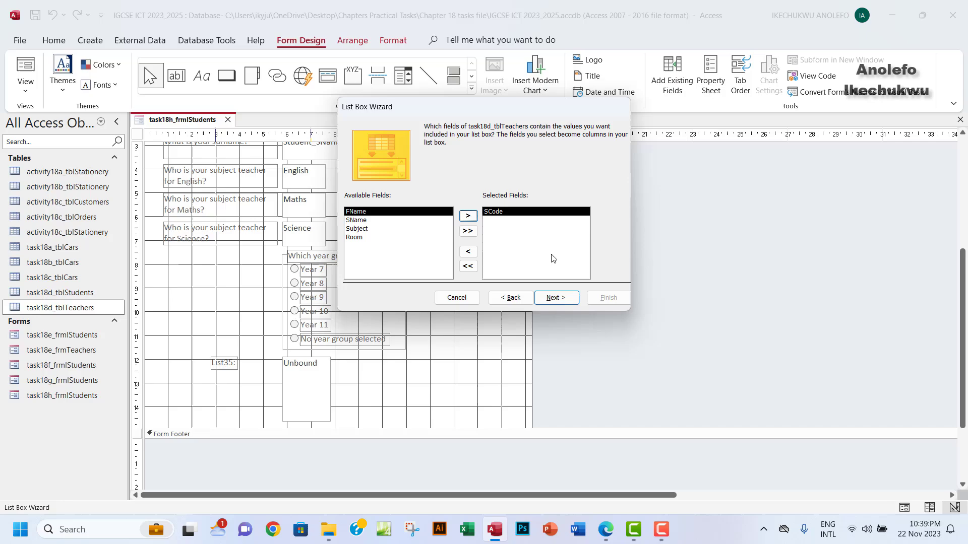
click(553, 298)
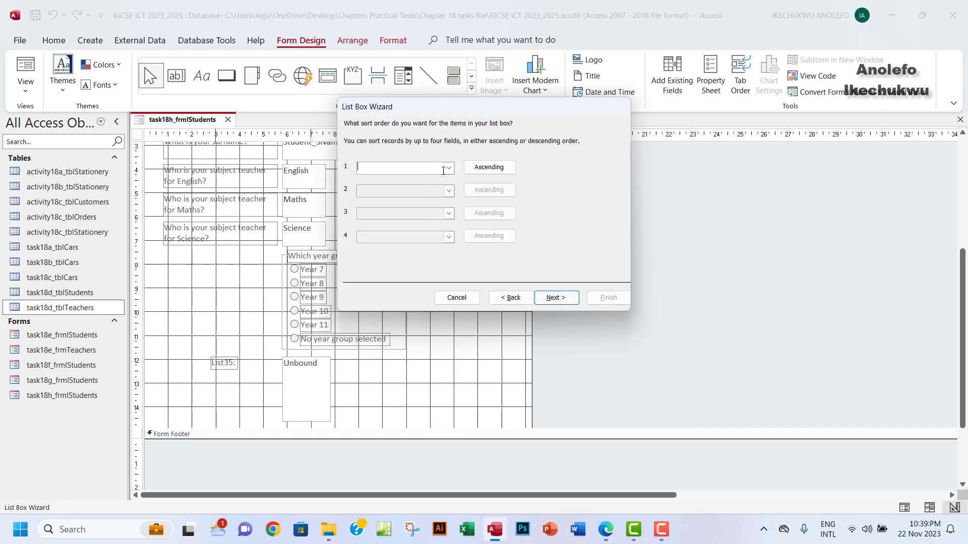
click(448, 168)
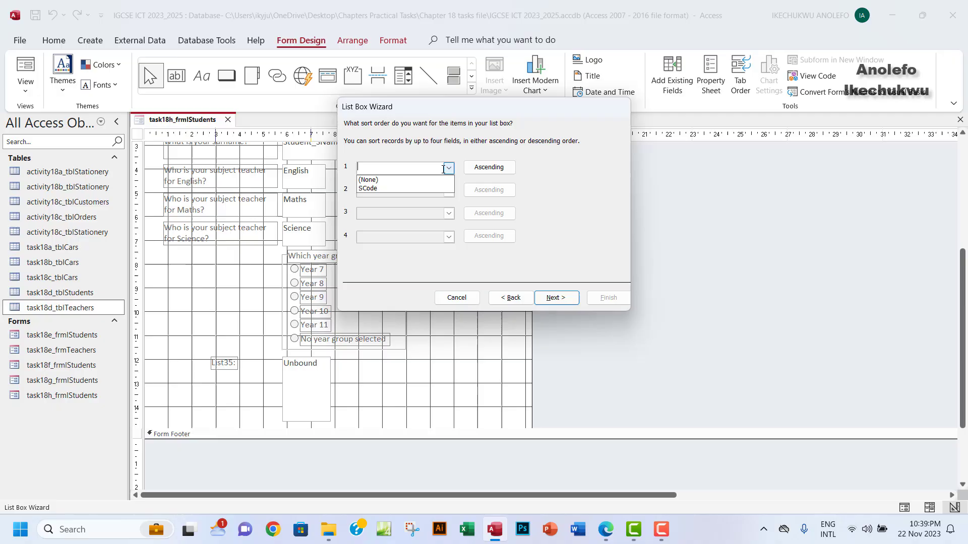
click(390, 191)
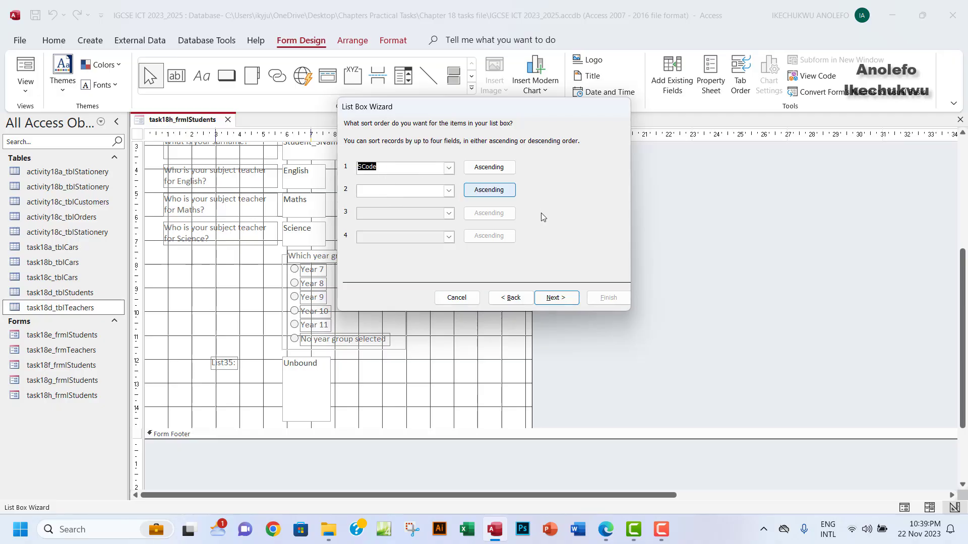
- Narrow the SCode column width to fit the staff codes
click(556, 299)
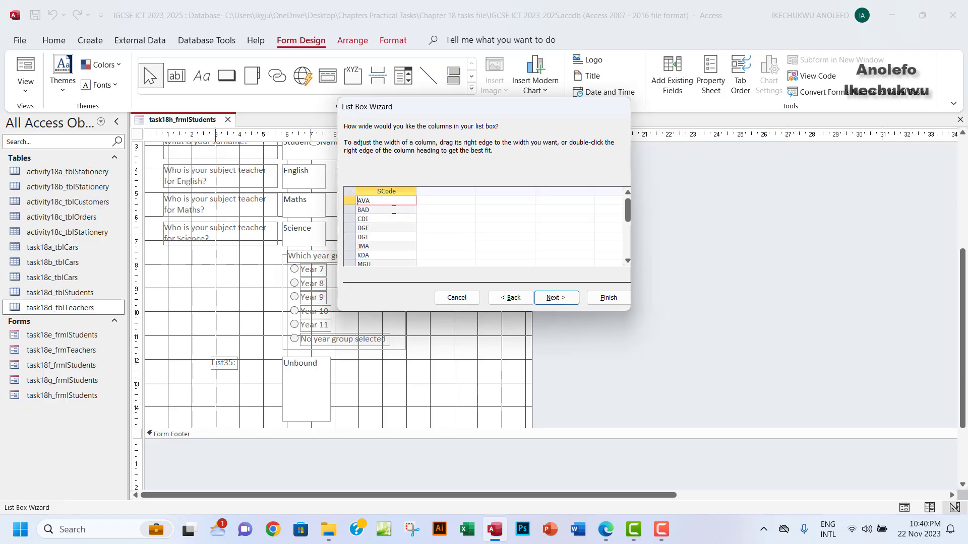
drag(416, 192, 398, 192)
drag(392, 196, 393, 197)
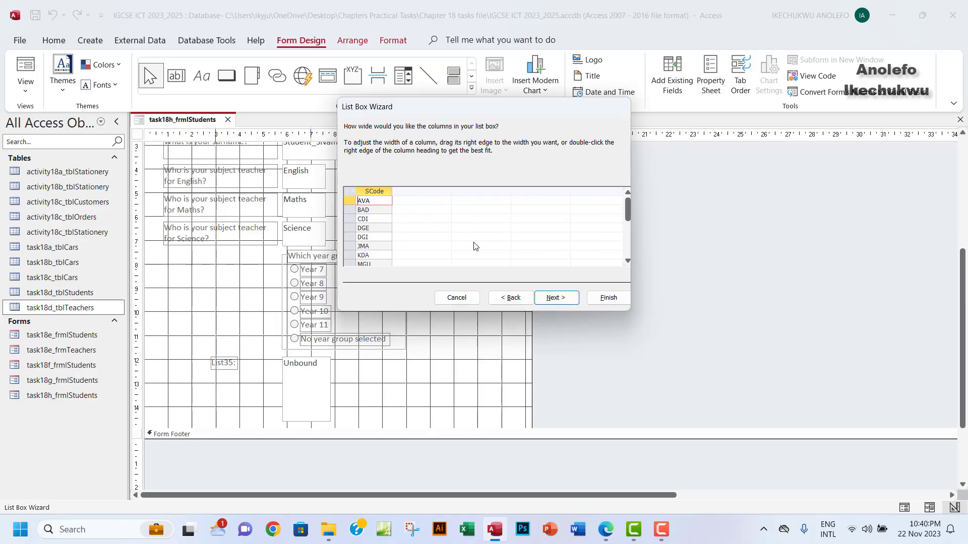
drag(391, 192, 386, 192)
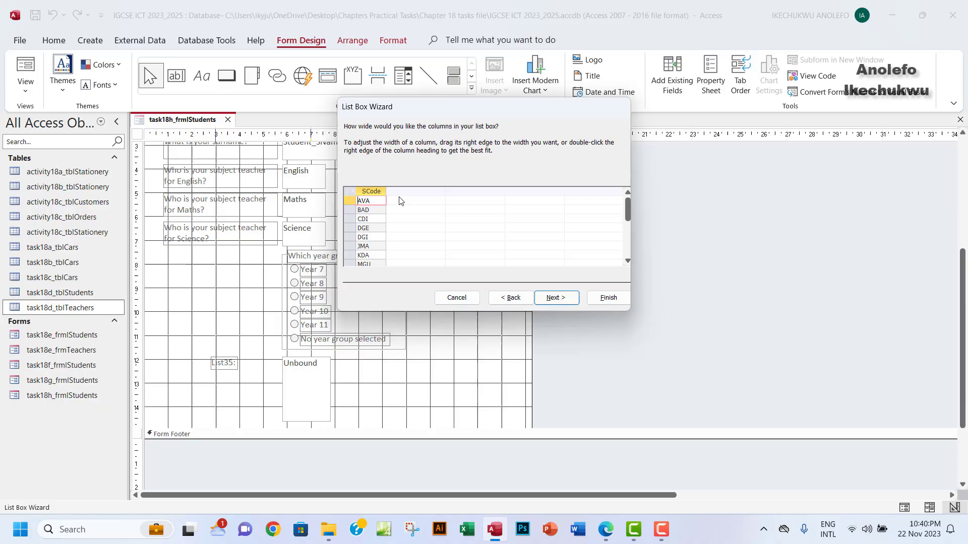
- Store the selected value in the Tutor field and label the list box 'Tutor'
click(549, 298)
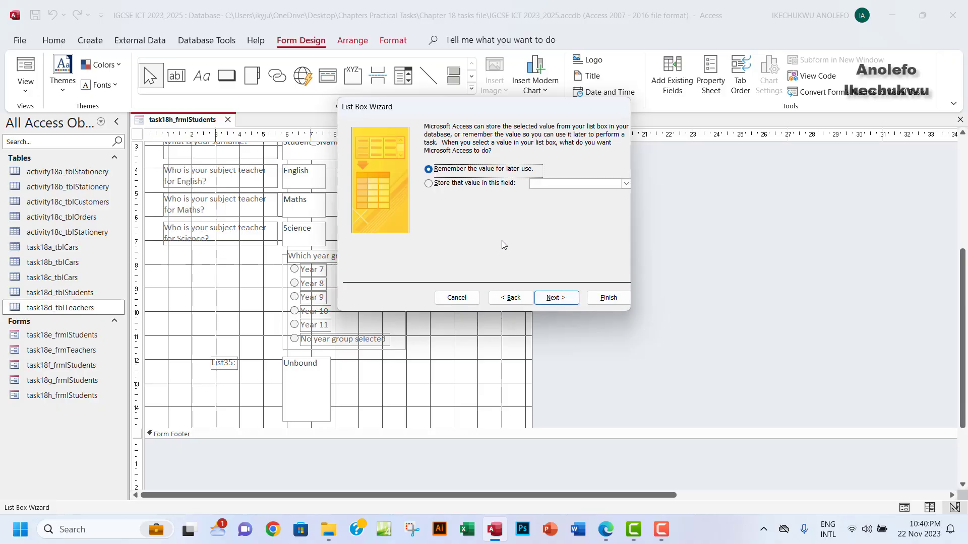
click(428, 184)
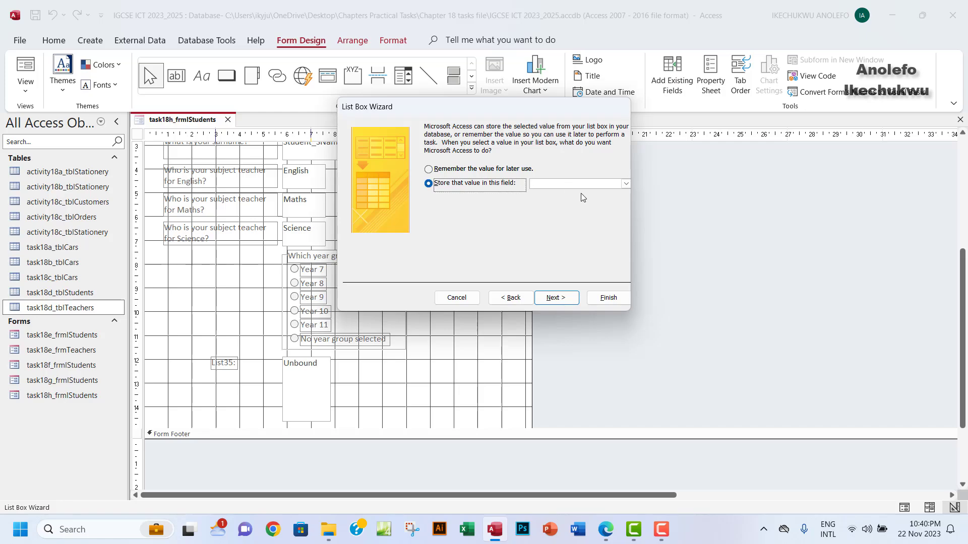
click(625, 185)
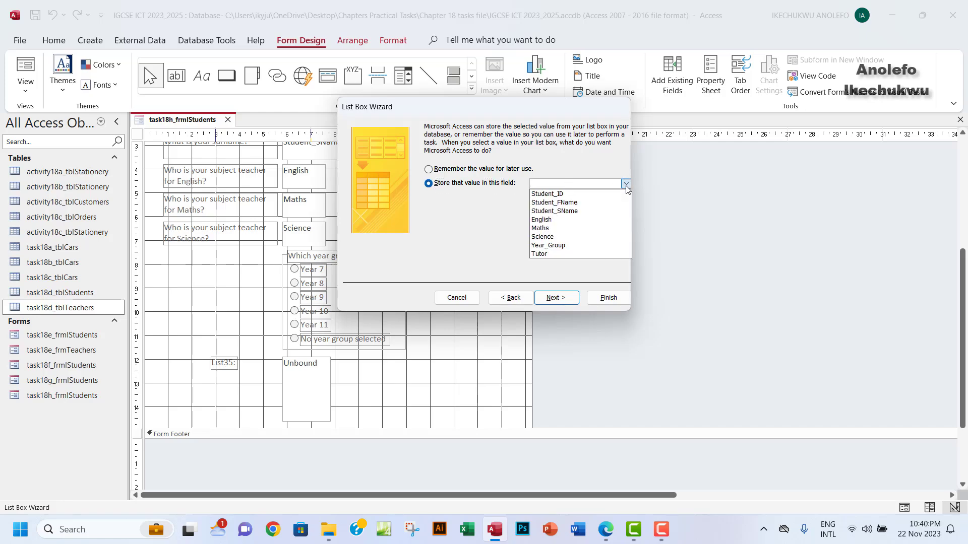
click(572, 255)
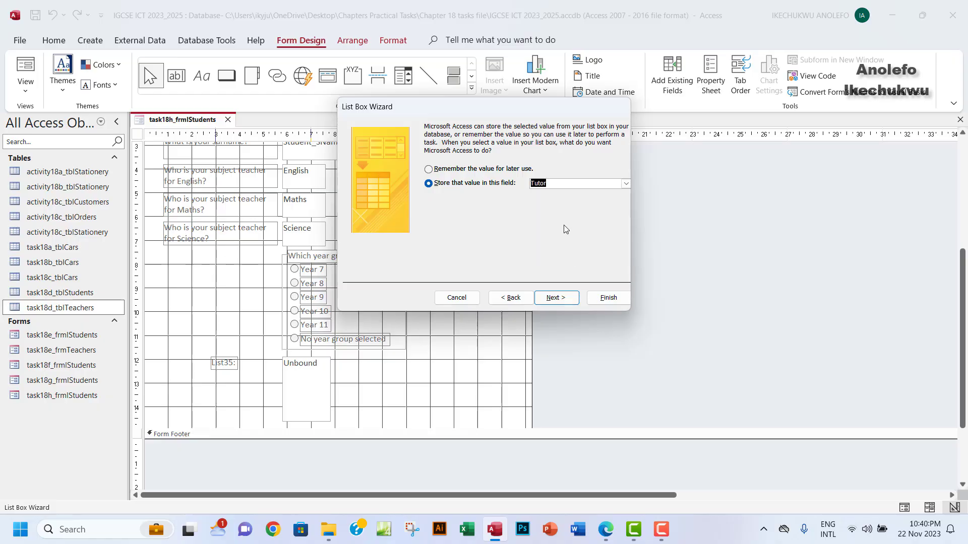
click(565, 299)
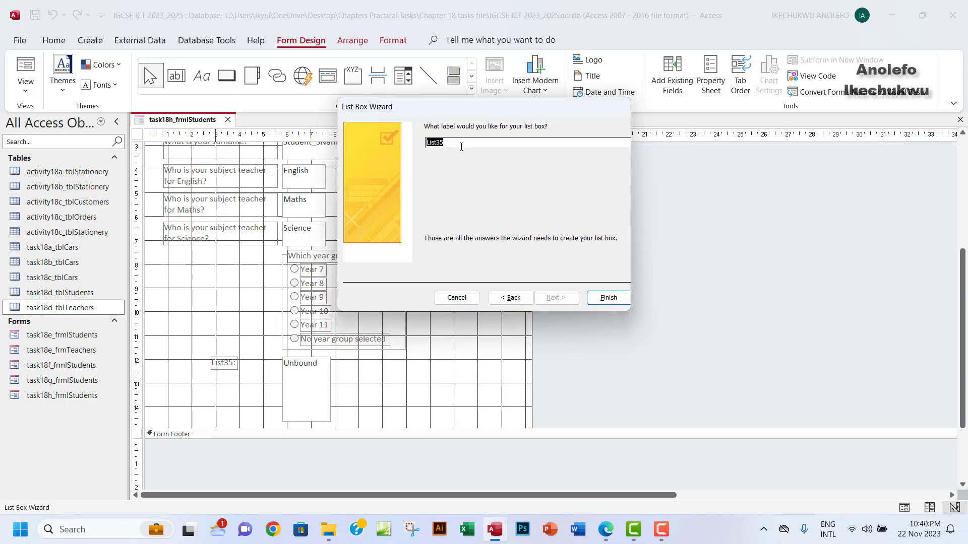
text(Tutor)
- Finish the list box wizard and select the new Tutor label
click(608, 297)
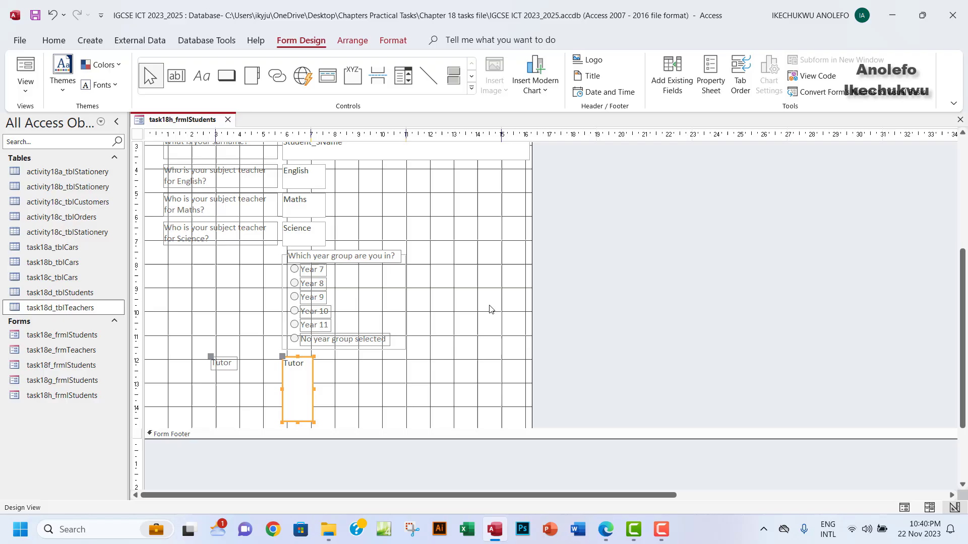
scroll(474, 346, down, 1)
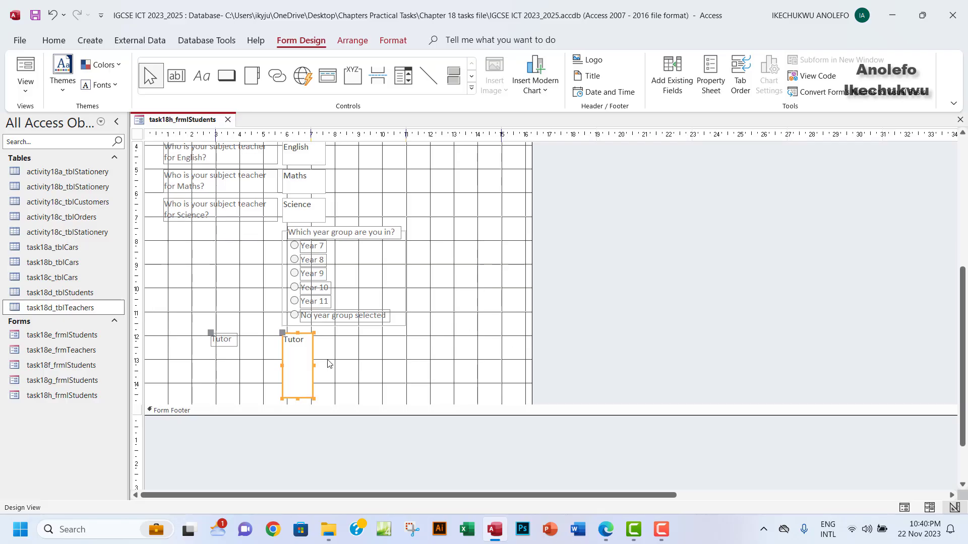
click(235, 342)
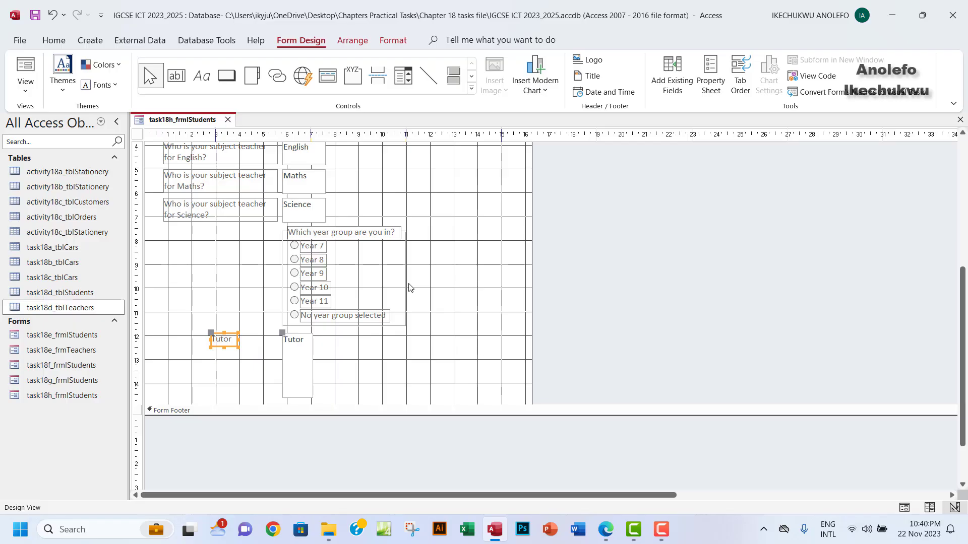
- In Form View, check the Tutor list box offers staff codes such as AVA, BAD and CDI
click(26, 68)
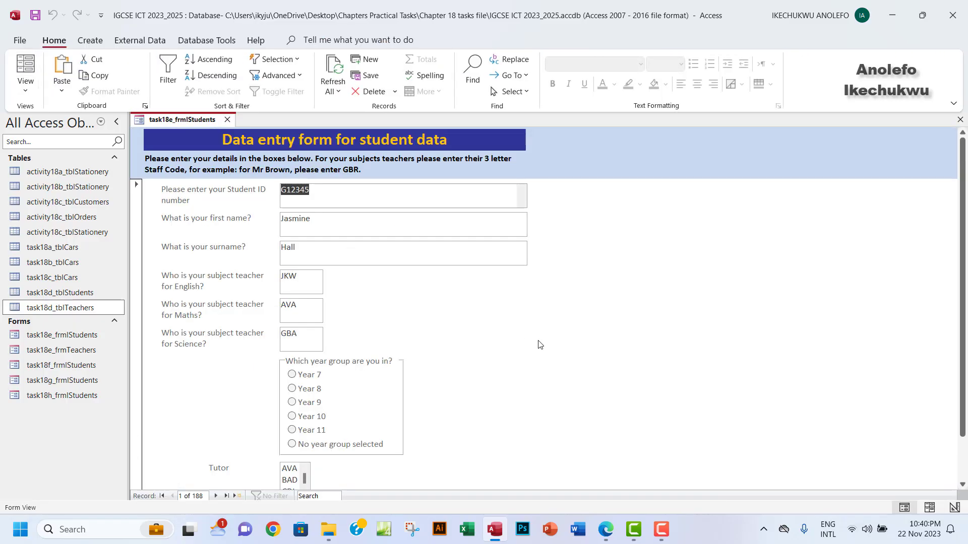
scroll(538, 344, down, 1)
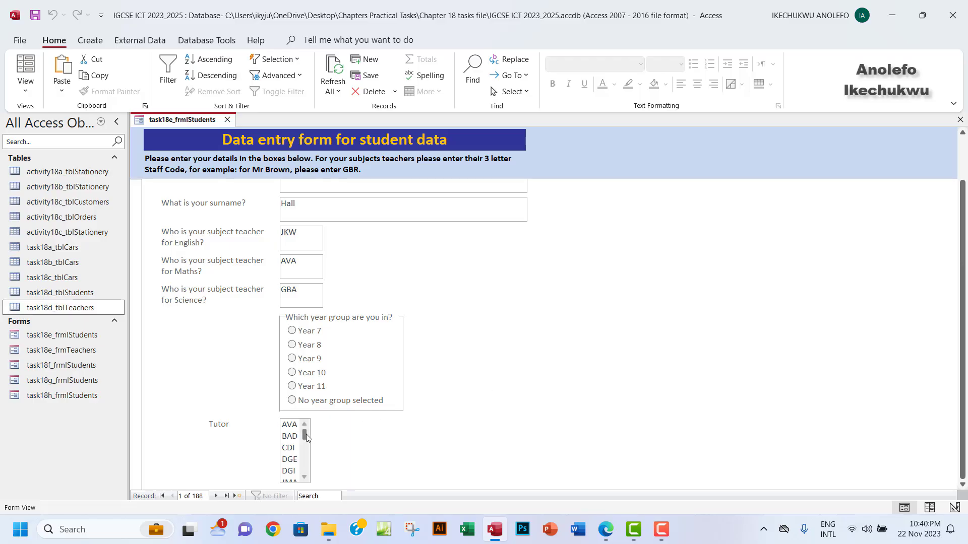
drag(305, 434, 303, 462)
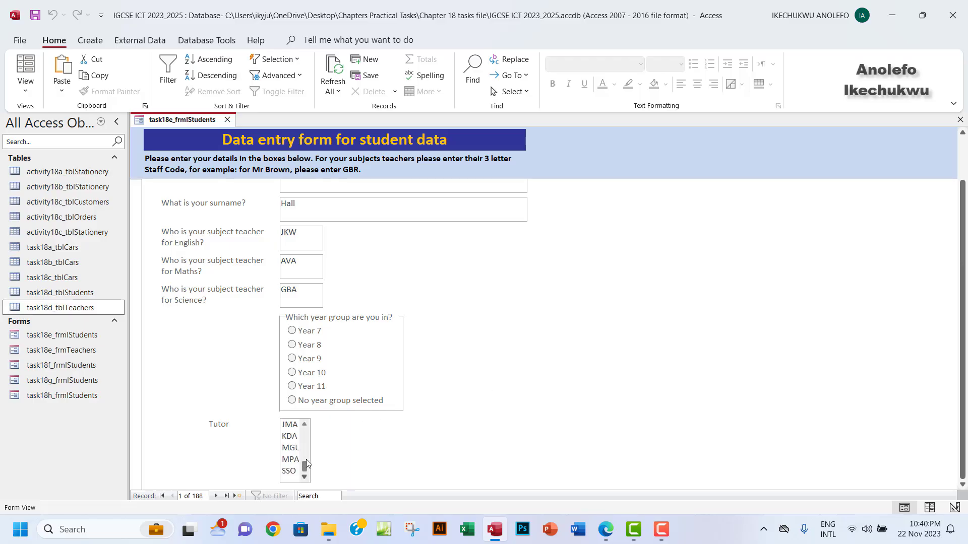
scroll(306, 426, up, 5)
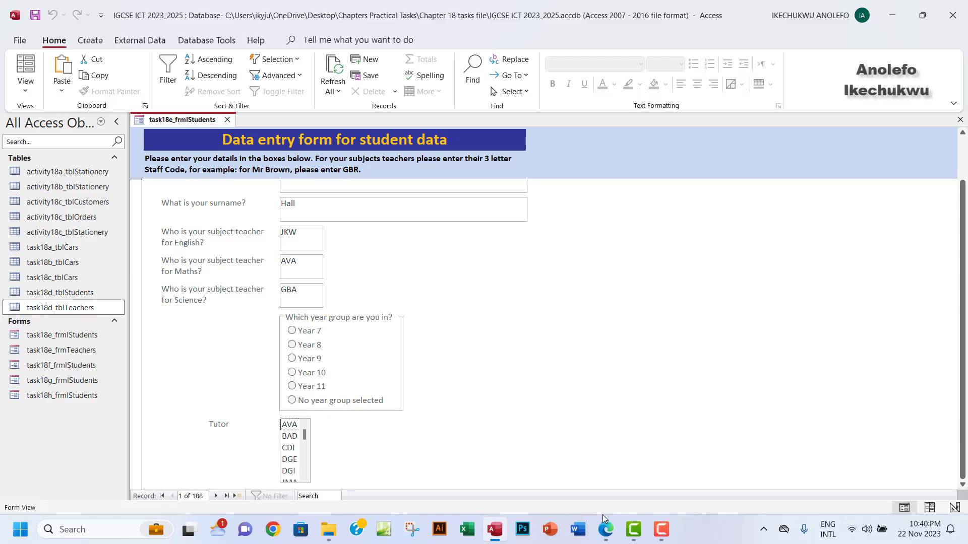
click(606, 530)
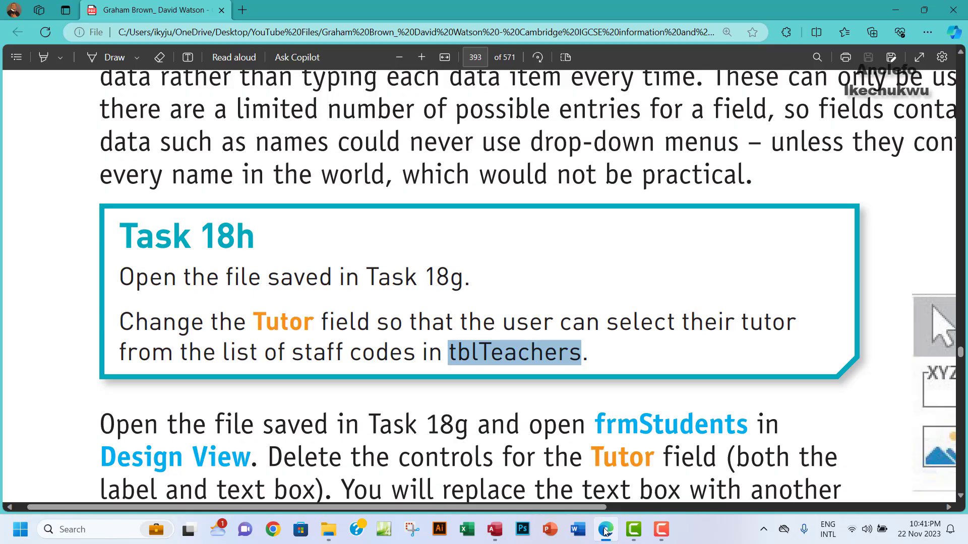
click(606, 531)
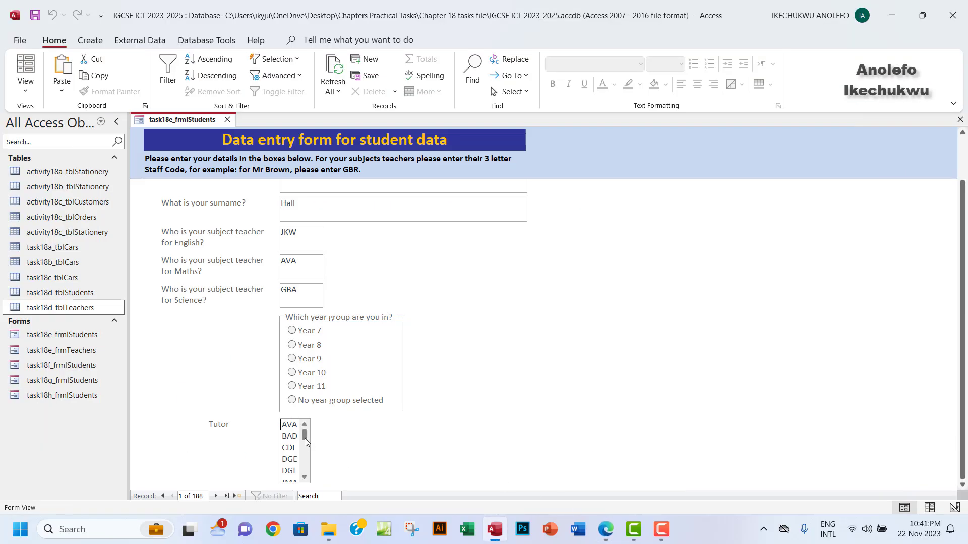
drag(301, 464, 303, 439)
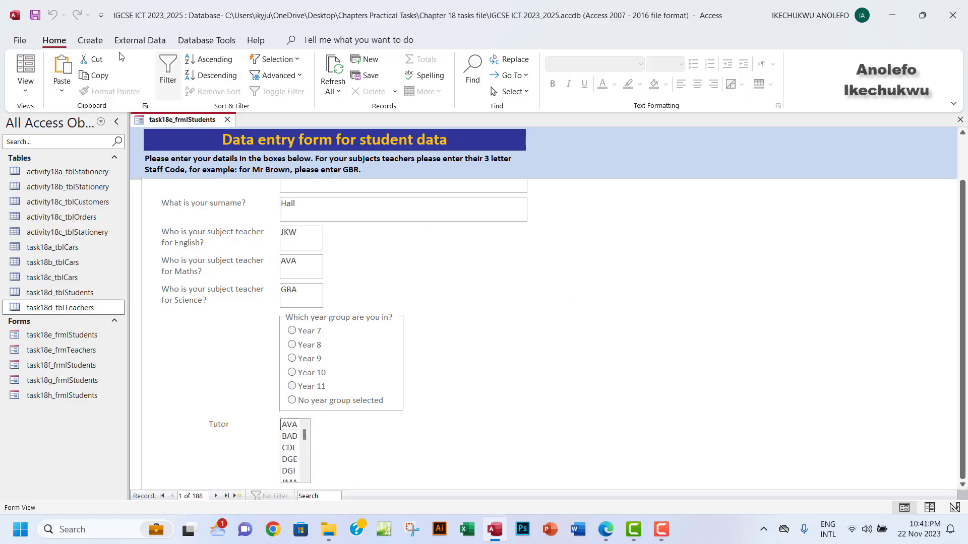
click(36, 16)
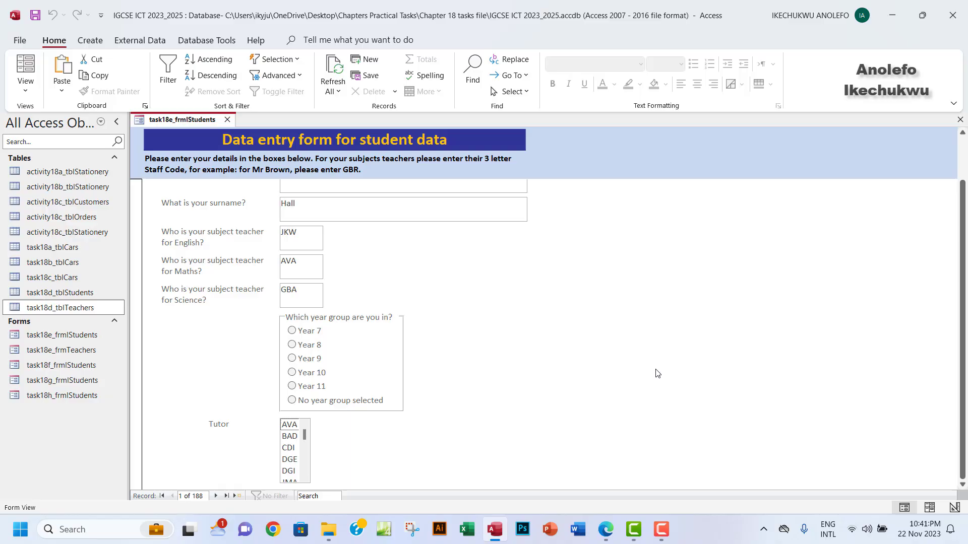